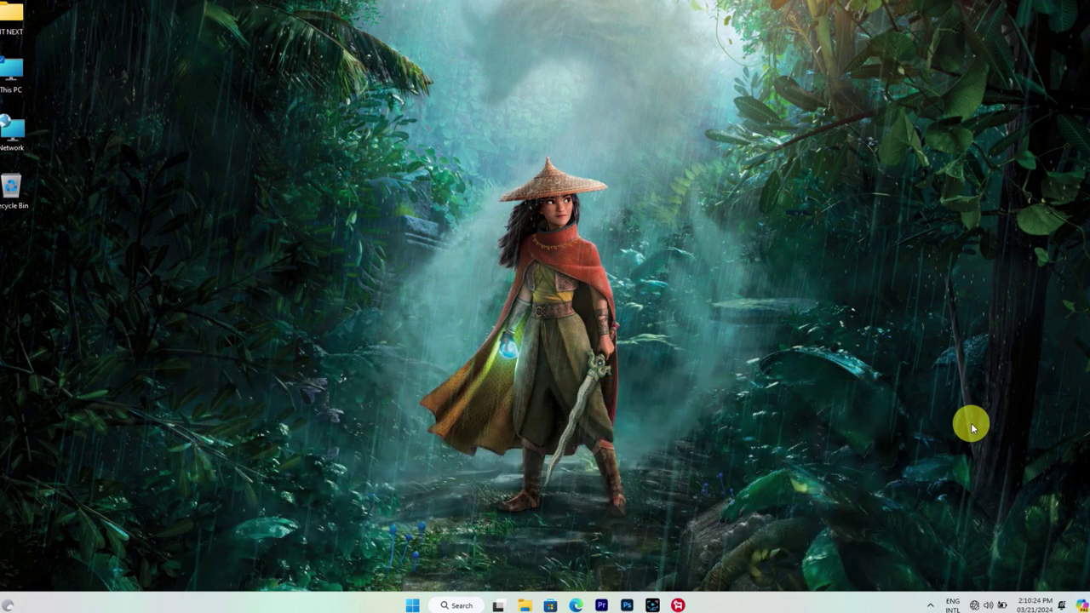
# Refresh the desktop from its right-click menu.
pyautogui.click(880, 218)
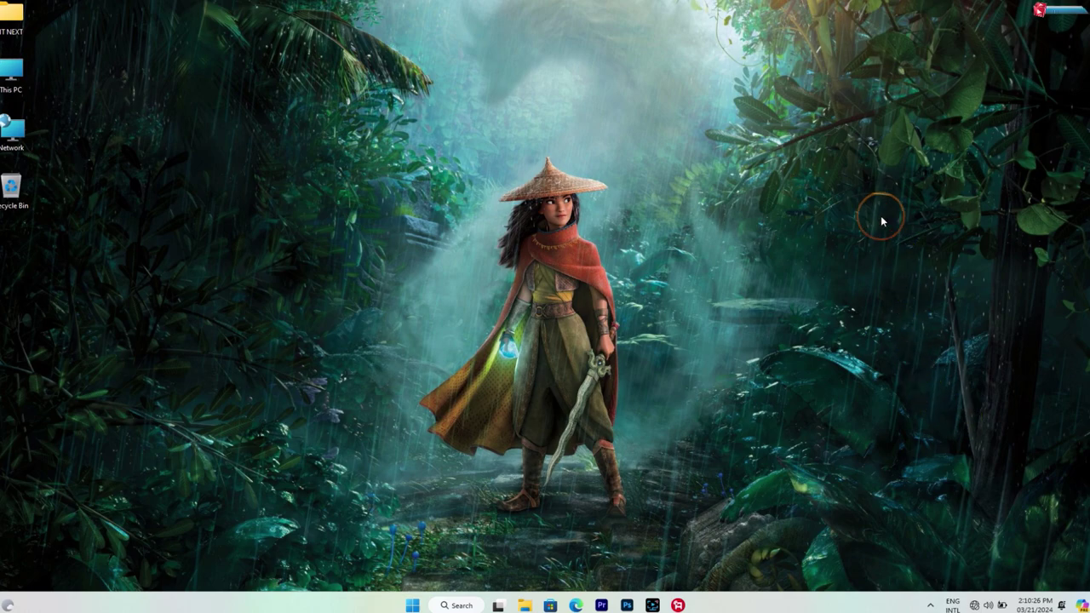
pyautogui.click(917, 266)
pyautogui.rightClick(906, 190)
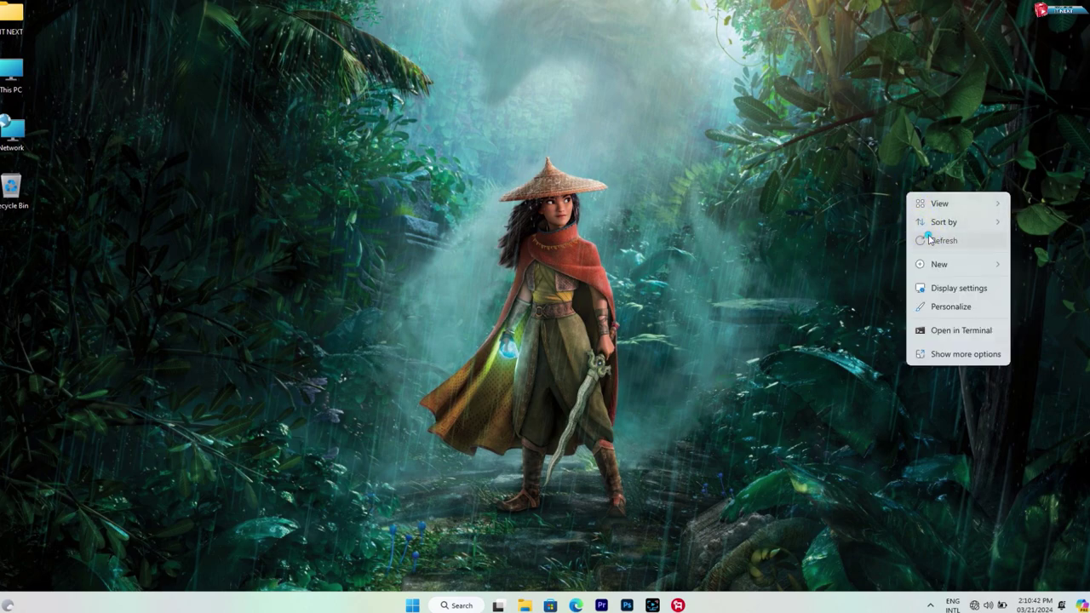
pyautogui.click(928, 235)
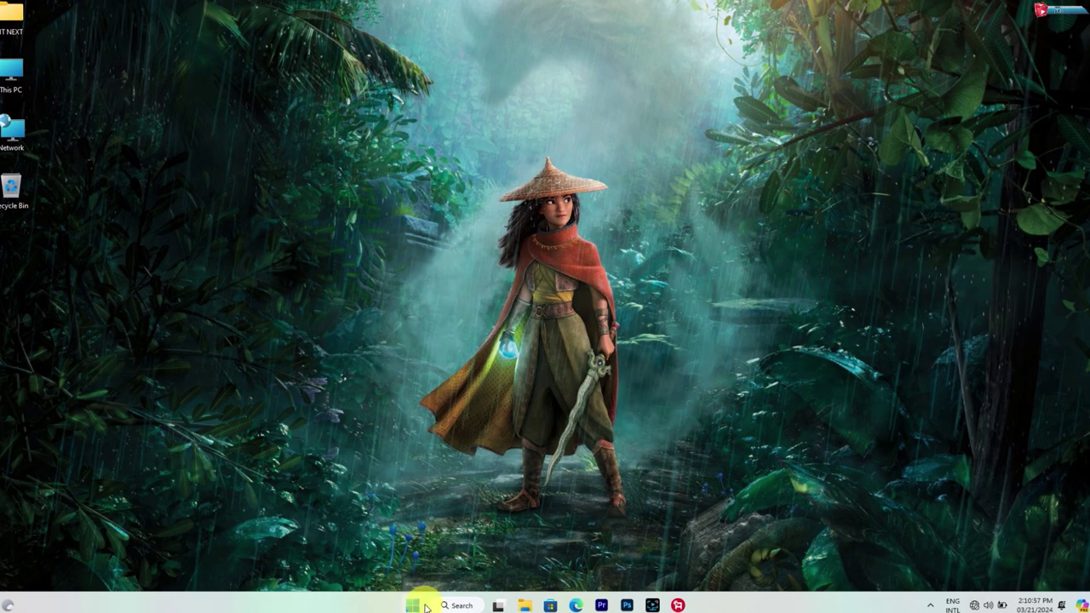
# Open Task Manager from the taskbar and sort processes by memory, largest first.
pyautogui.rightClick(356, 604)
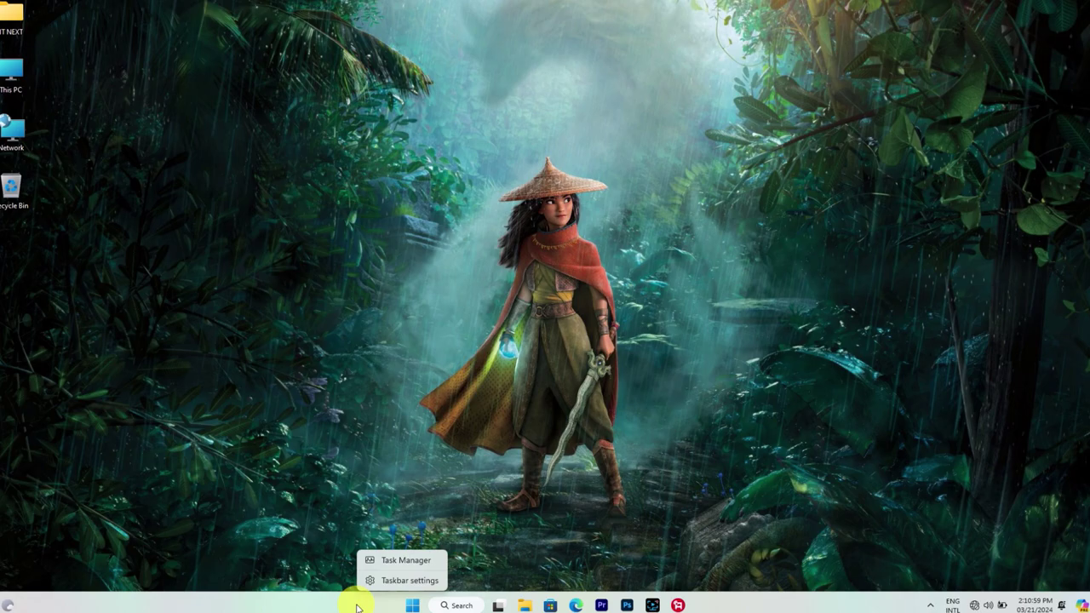
pyautogui.click(429, 559)
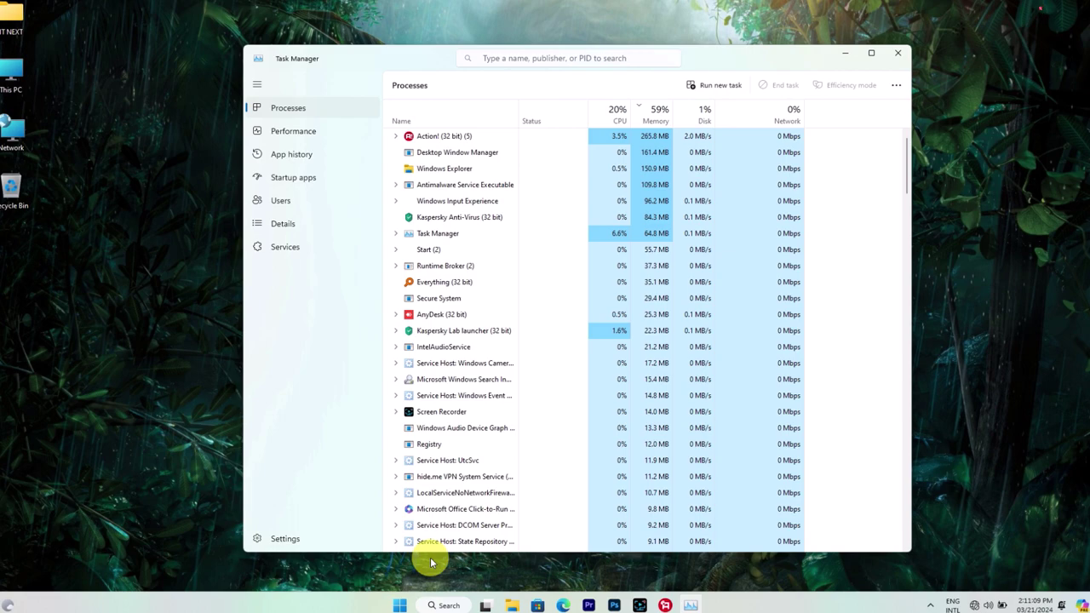
pyautogui.click(653, 114)
pyautogui.click(652, 114)
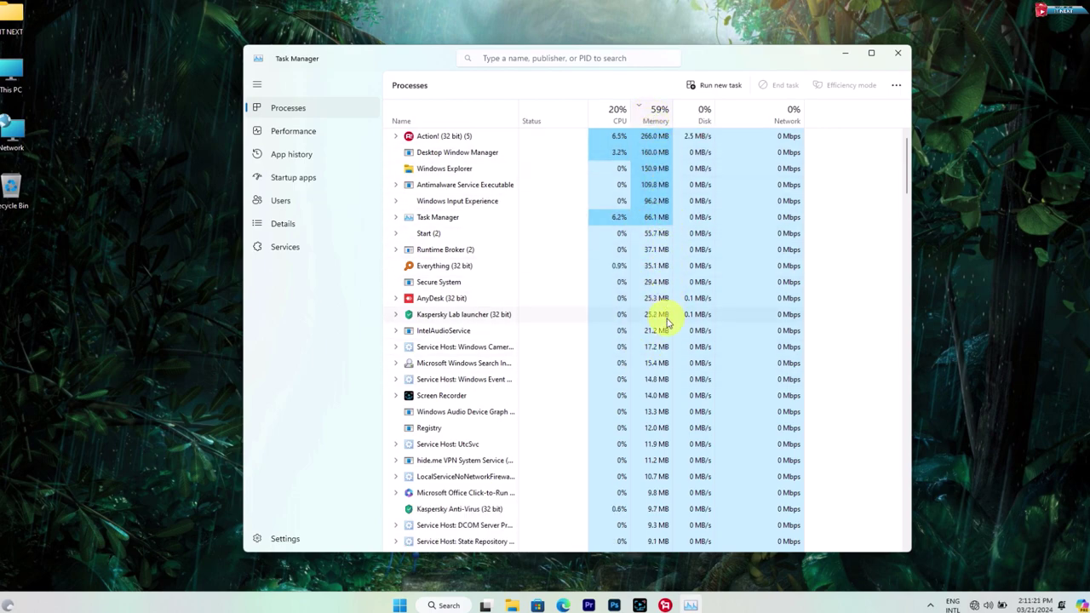
# End the Screen Recorder process, then close Task Manager.
pyautogui.rightClick(647, 137)
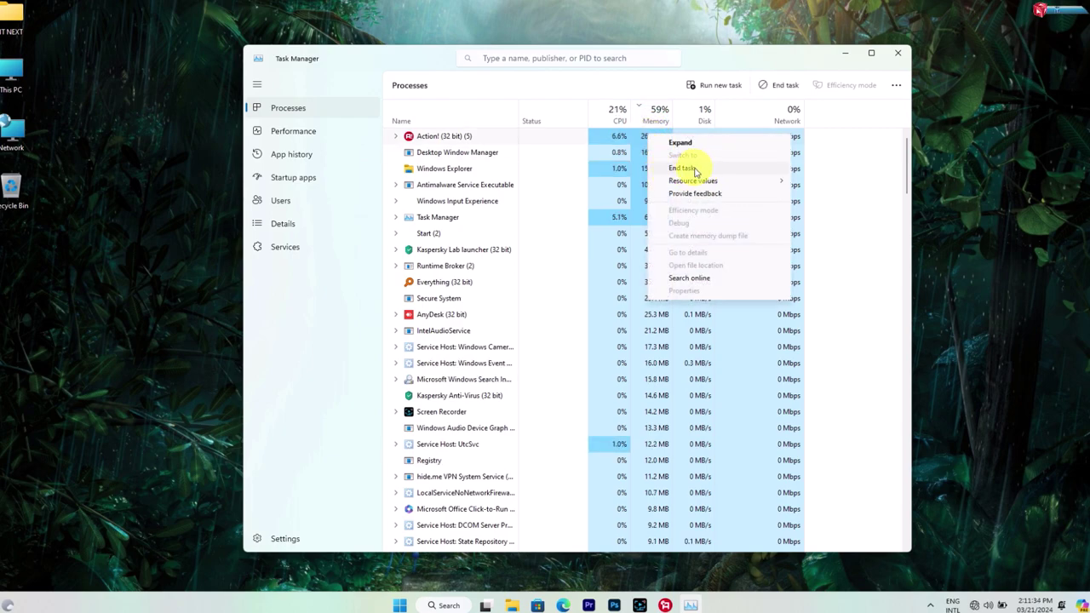
pyautogui.click(662, 410)
pyautogui.rightClick(670, 415)
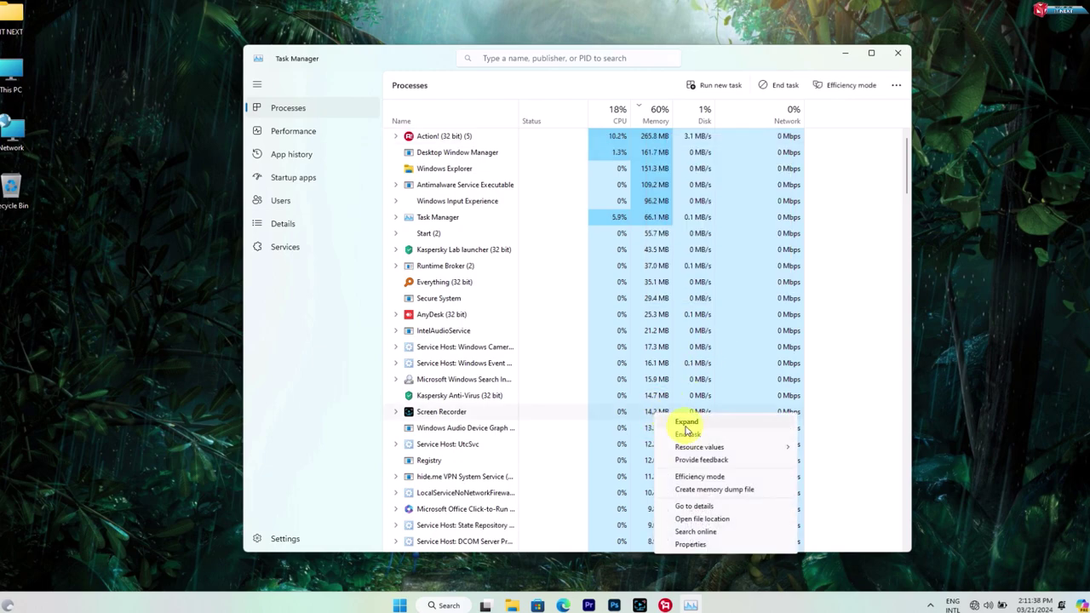
pyautogui.click(688, 433)
pyautogui.rightClick(668, 137)
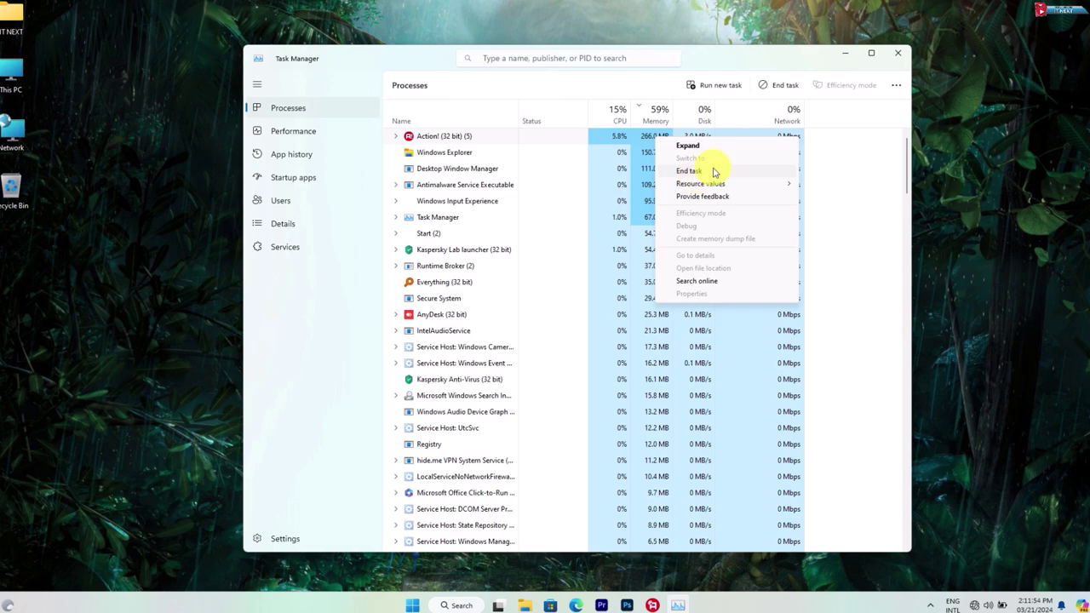
pyautogui.click(898, 53)
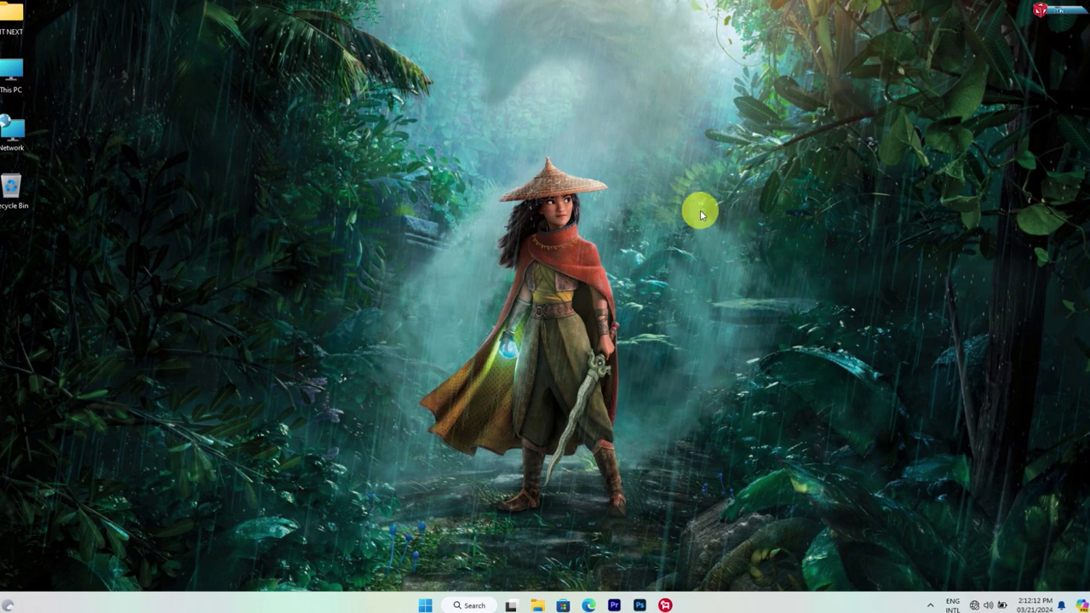
# Find Control Panel from Start and go to System and Security > Windows Tools.
pyautogui.click(424, 606)
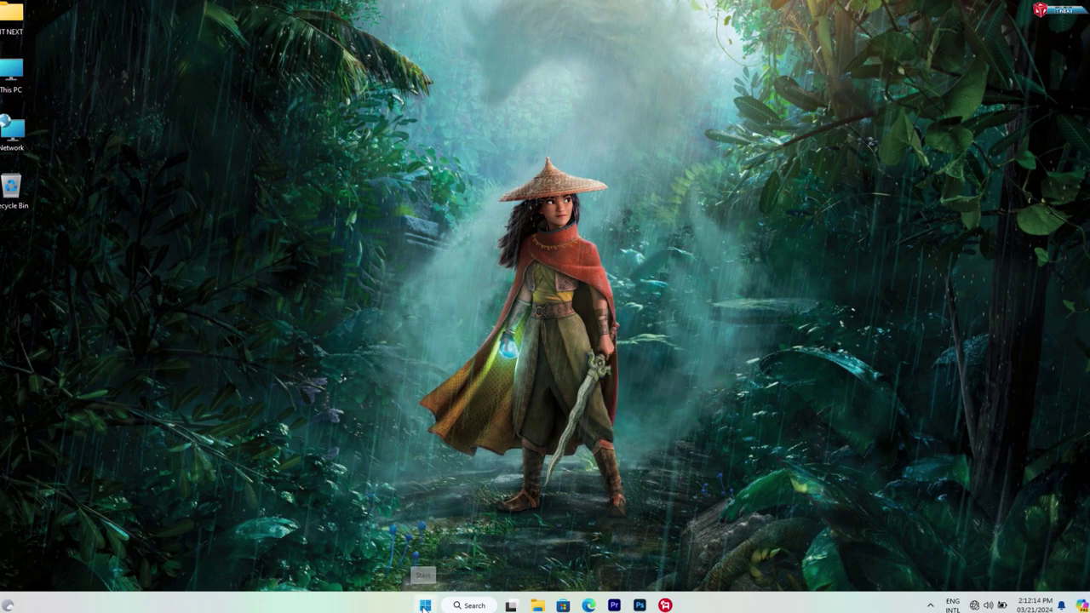
pyautogui.write('cont')
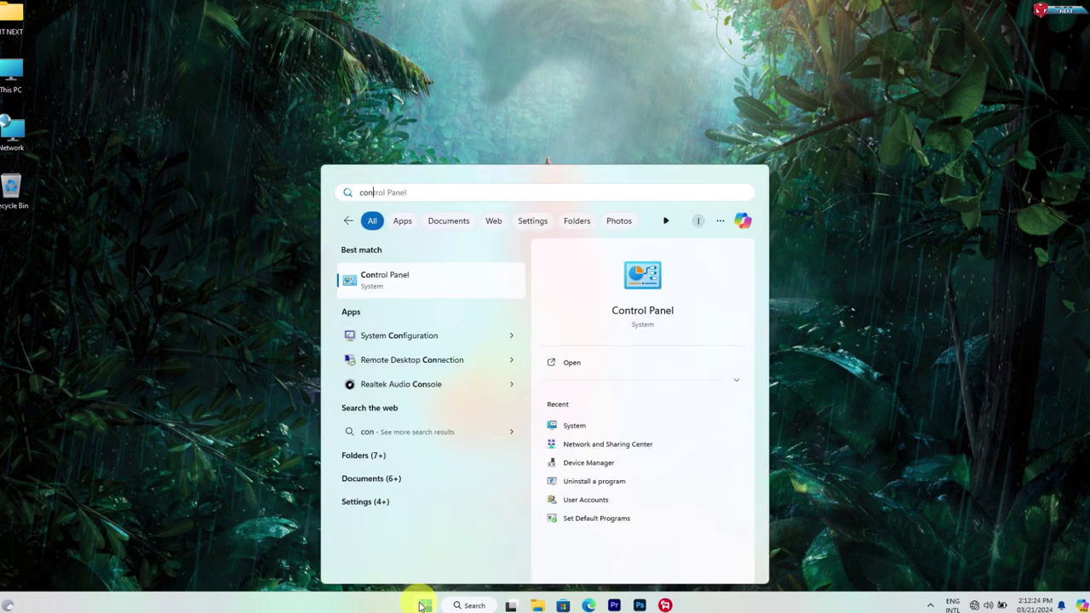
pyautogui.click(385, 279)
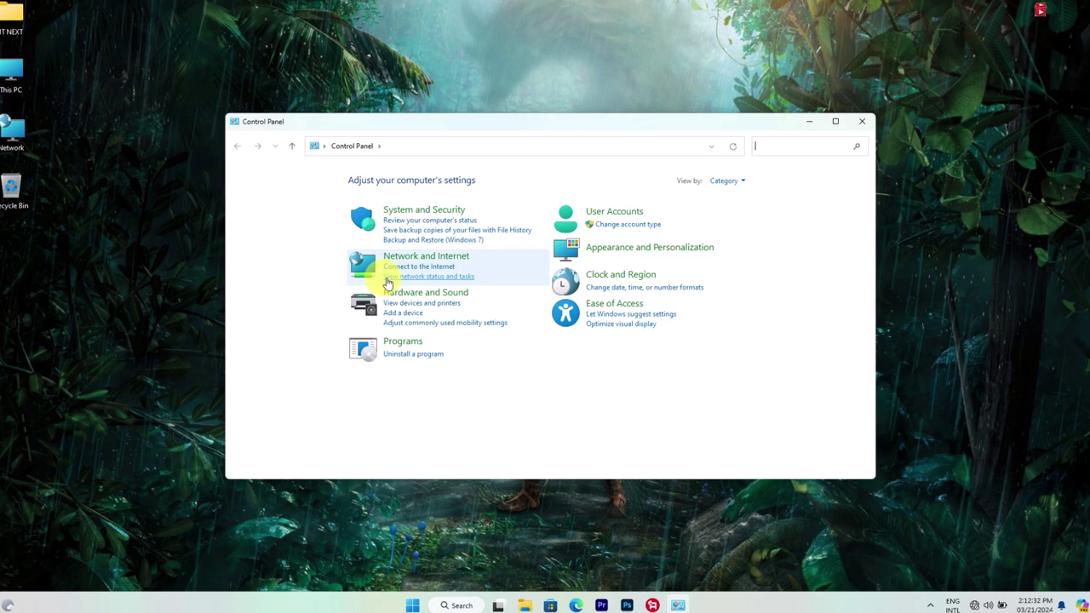
pyautogui.click(430, 215)
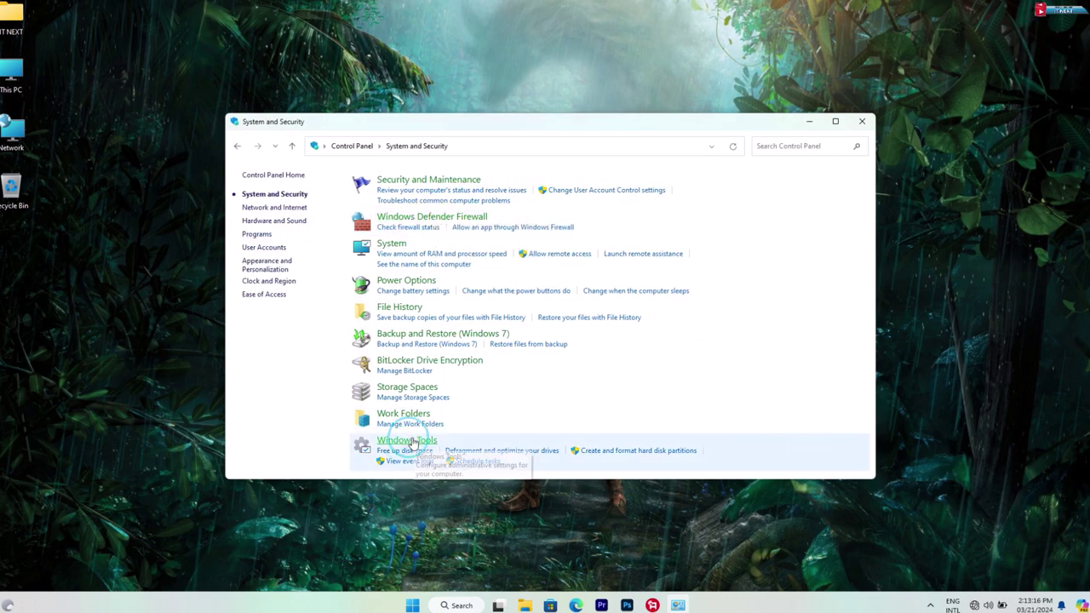
pyautogui.click(414, 440)
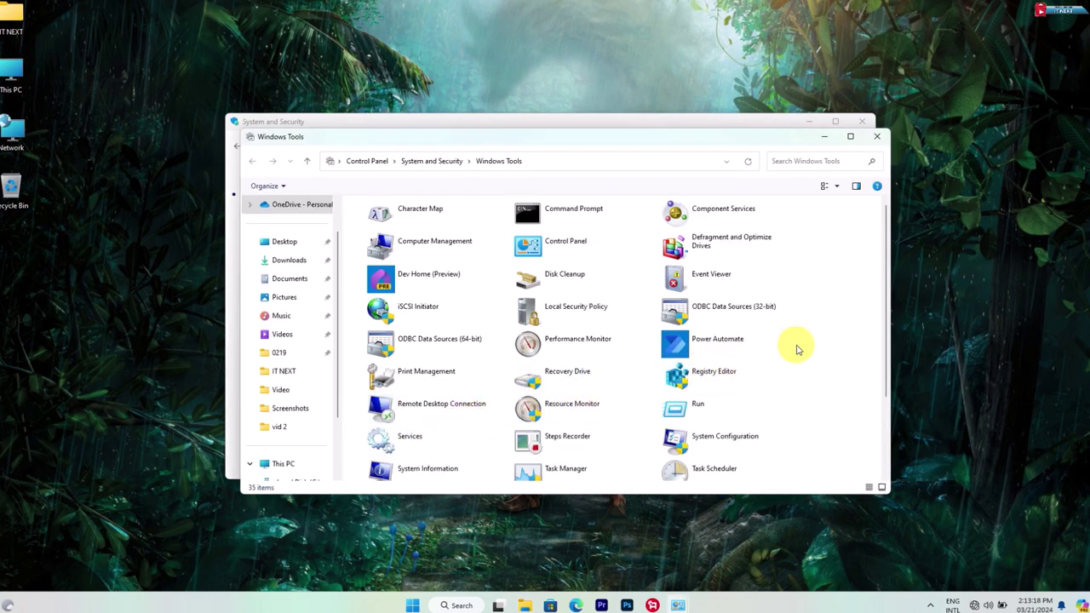
# Launch Resource Monitor, close the Control Panel windows, and move Resource Monitor to the right.
pyautogui.scroll(-2, 796, 353)
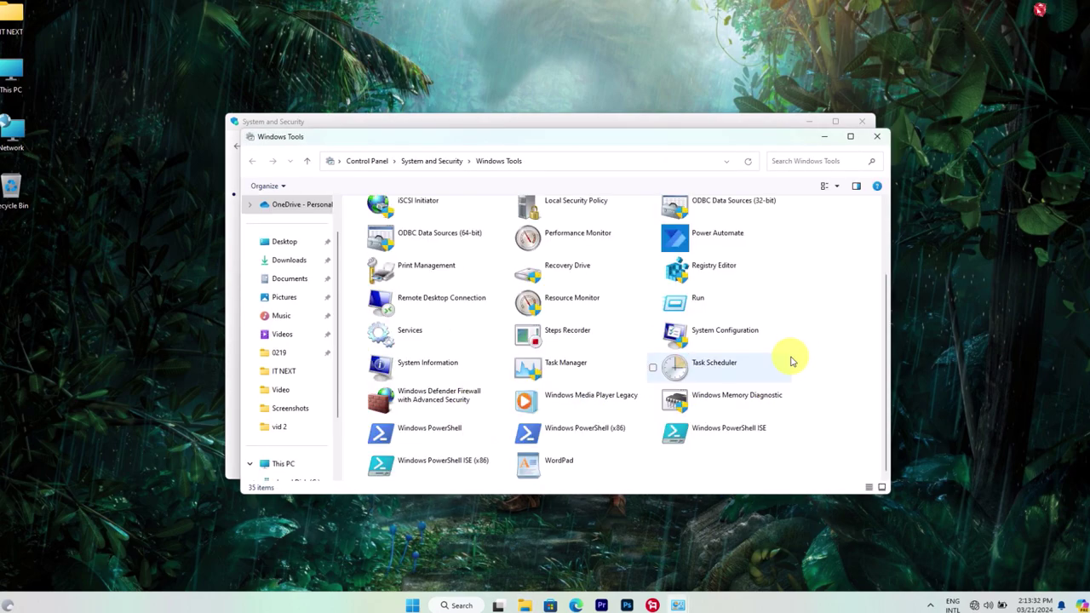
pyautogui.doubleClick(566, 300)
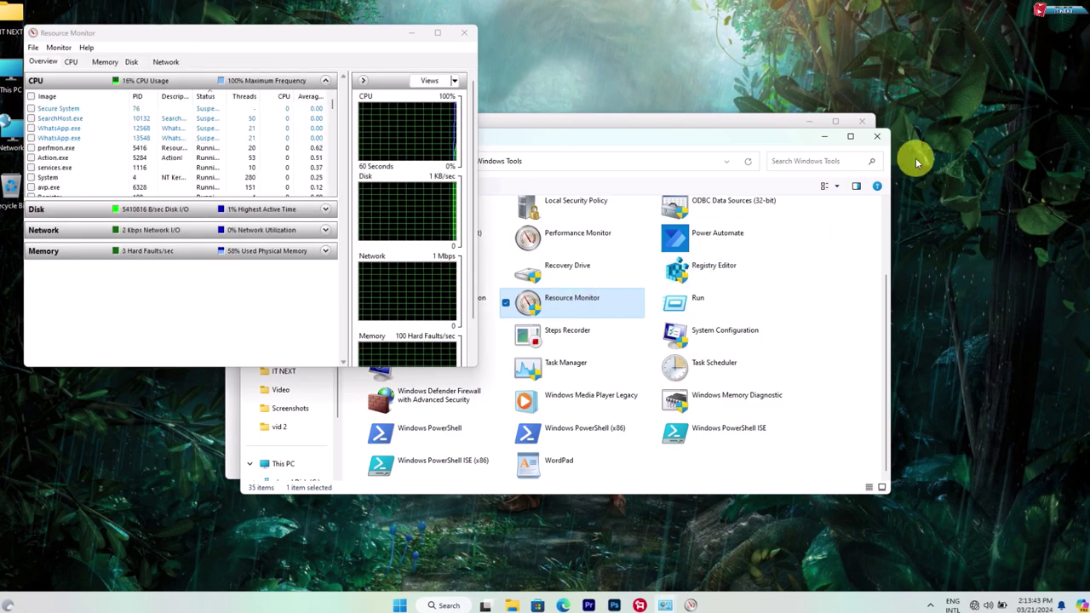
pyautogui.click(877, 134)
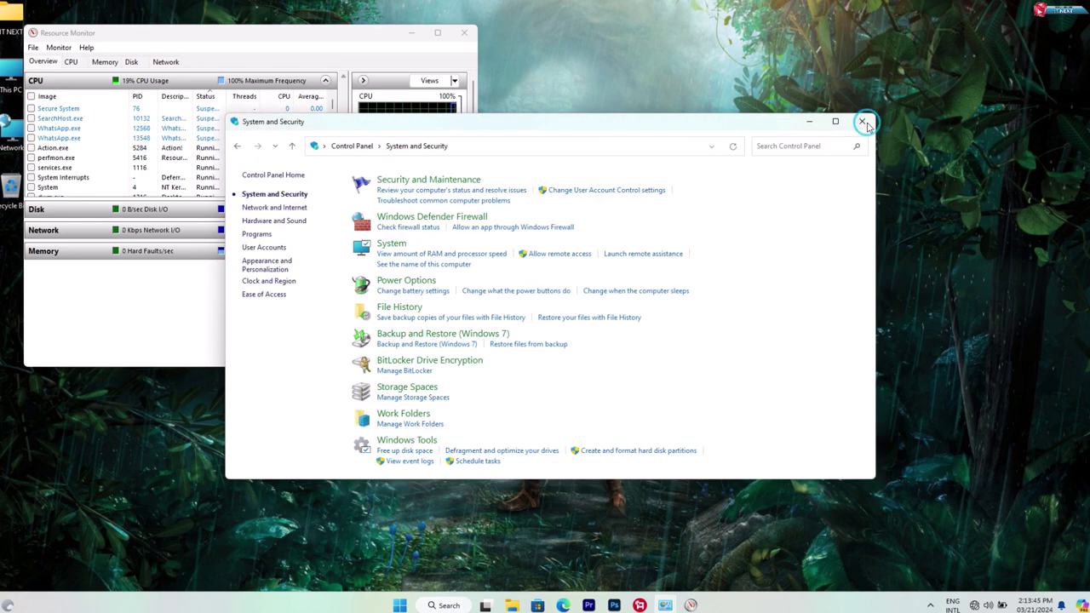
pyautogui.click(862, 121)
pyautogui.moveTo(374, 36); pyautogui.dragTo(858, 93)
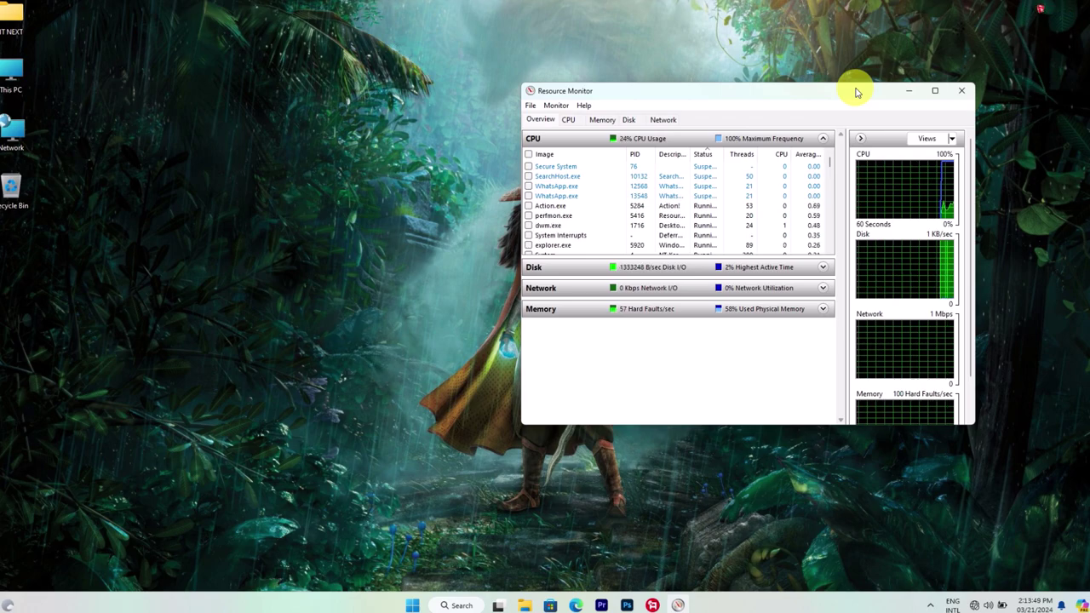
# End AnyDesk.exe (PID 5512) from the Memory tab, confirming each time, then close Resource Monitor.
pyautogui.click(606, 119)
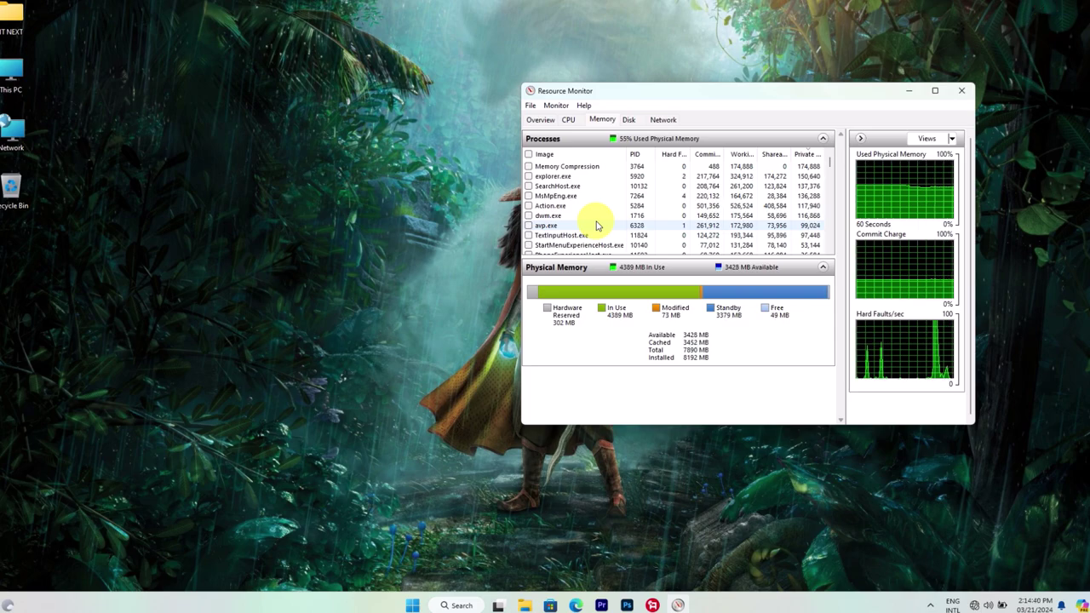
pyautogui.scroll(-3, 594, 224)
pyautogui.rightClick(576, 225)
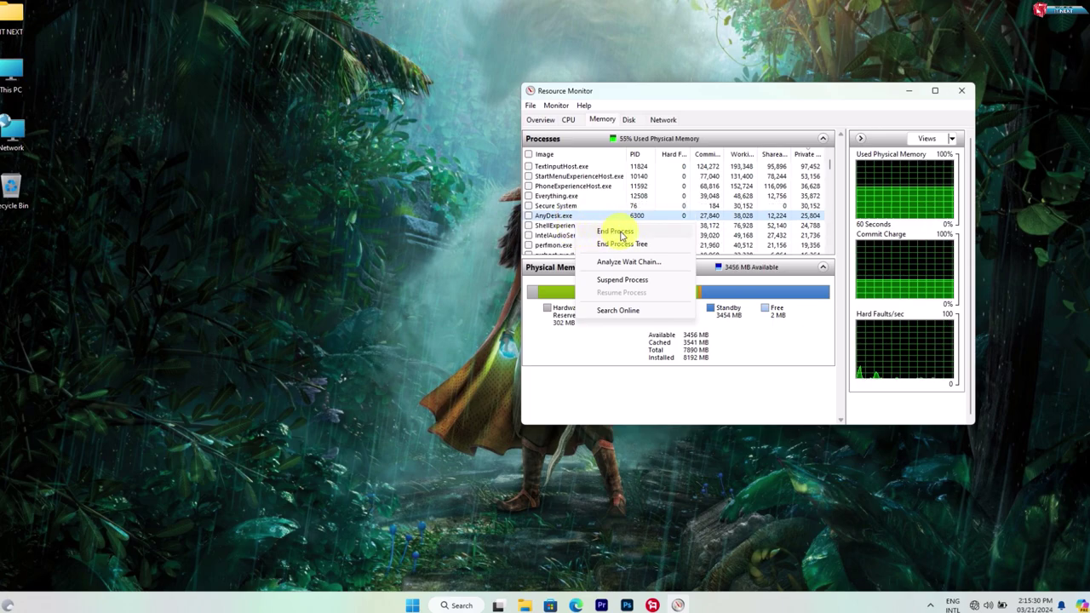
pyautogui.click(612, 232)
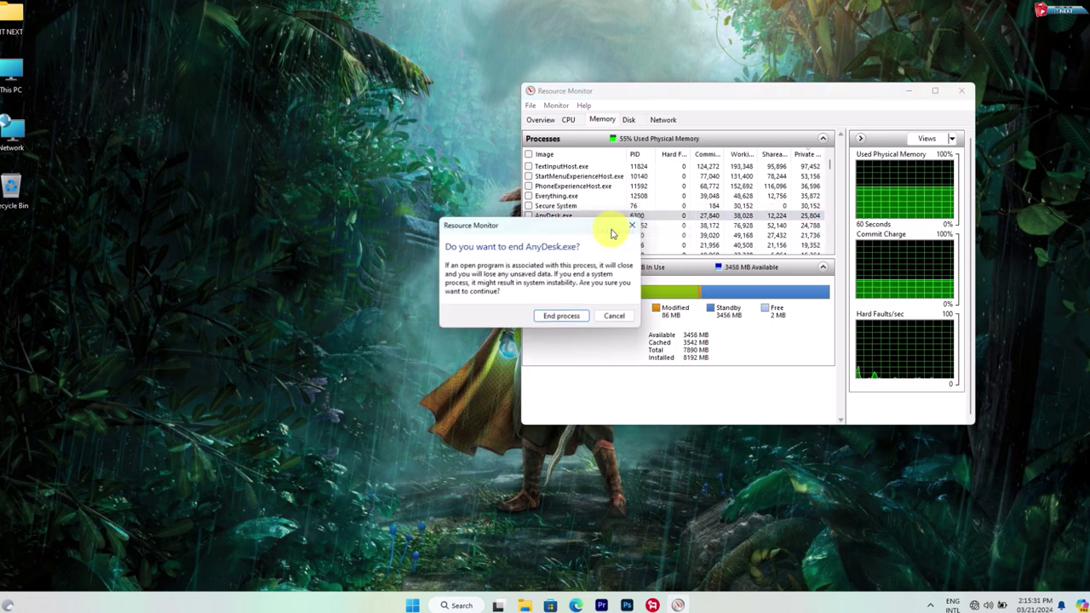
pyautogui.click(562, 317)
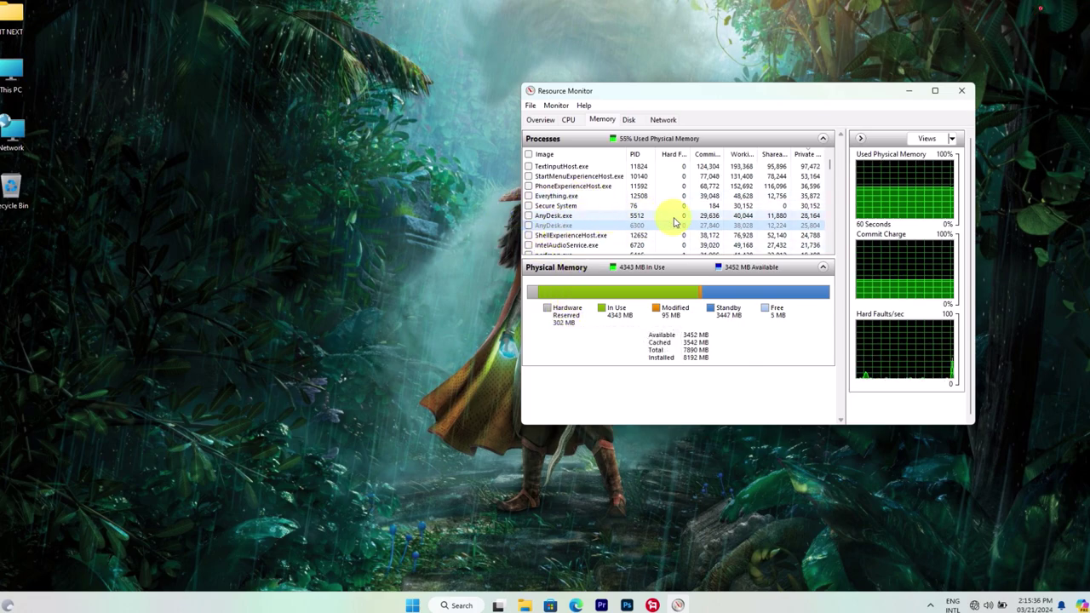
pyautogui.rightClick(635, 216)
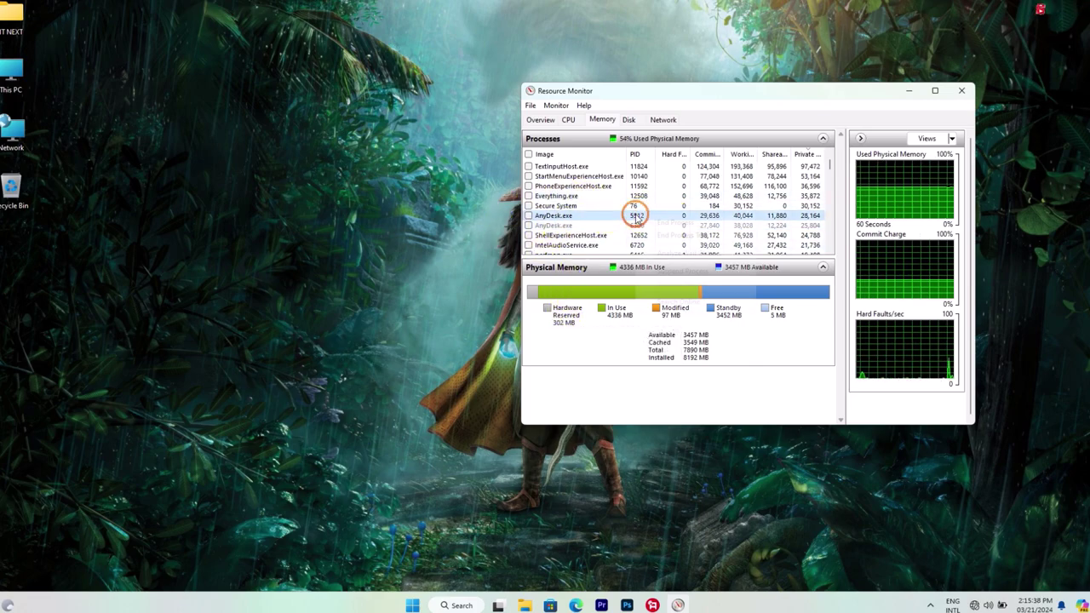
pyautogui.click(673, 222)
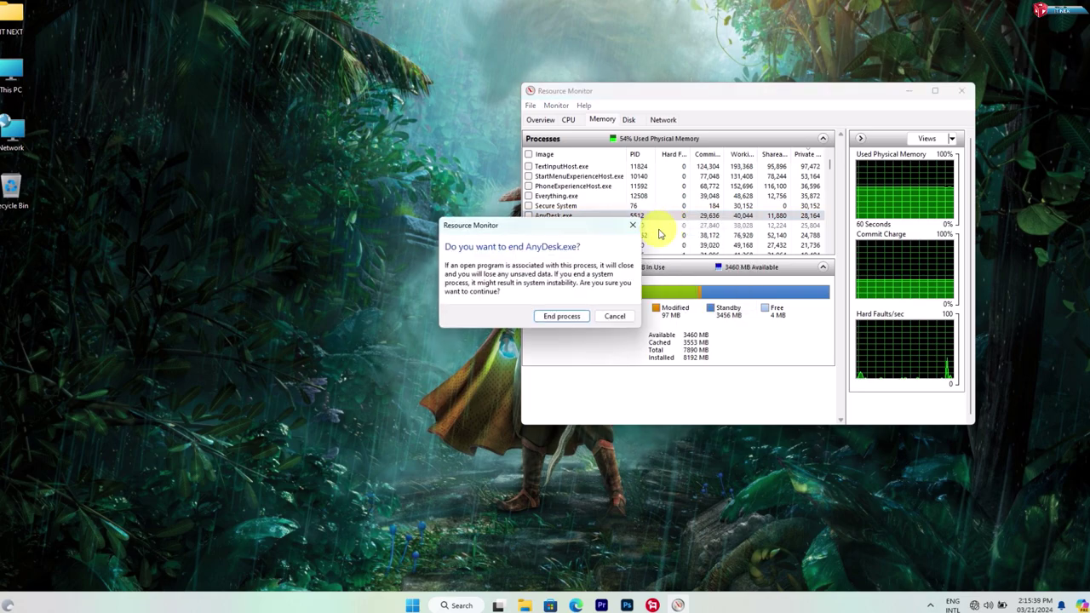
pyautogui.click(564, 316)
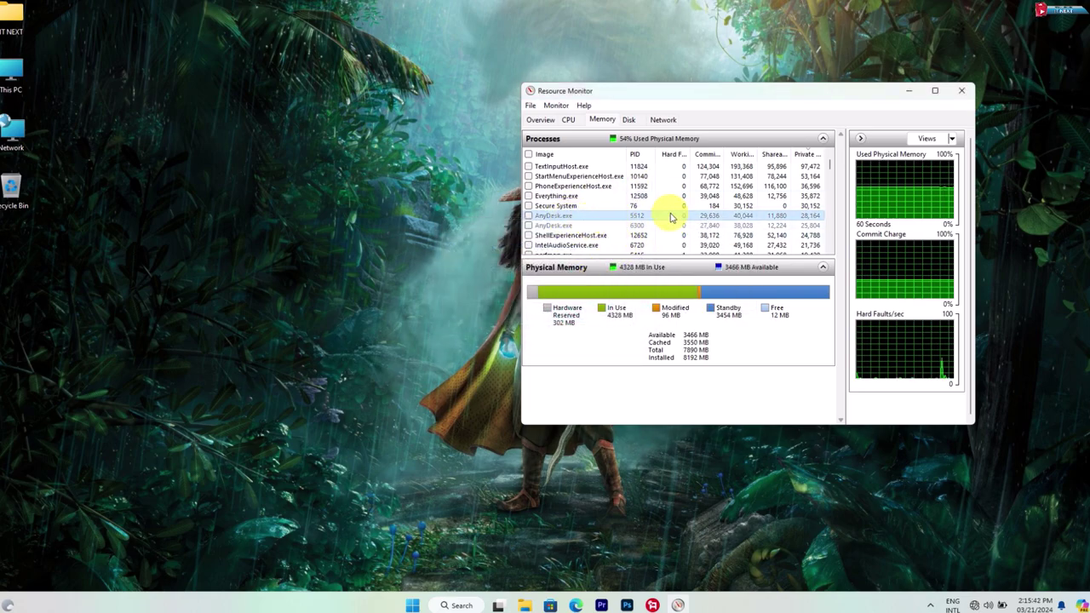
pyautogui.click(961, 90)
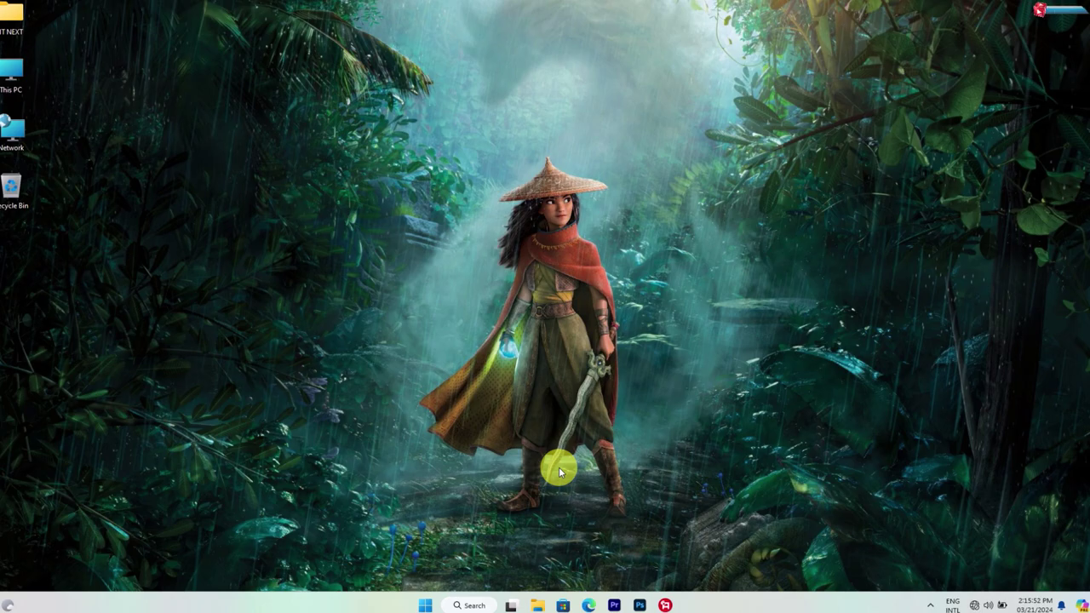
# Open Settings and go to System > About to see the specs (8.00 GB RAM).
pyautogui.click(425, 605)
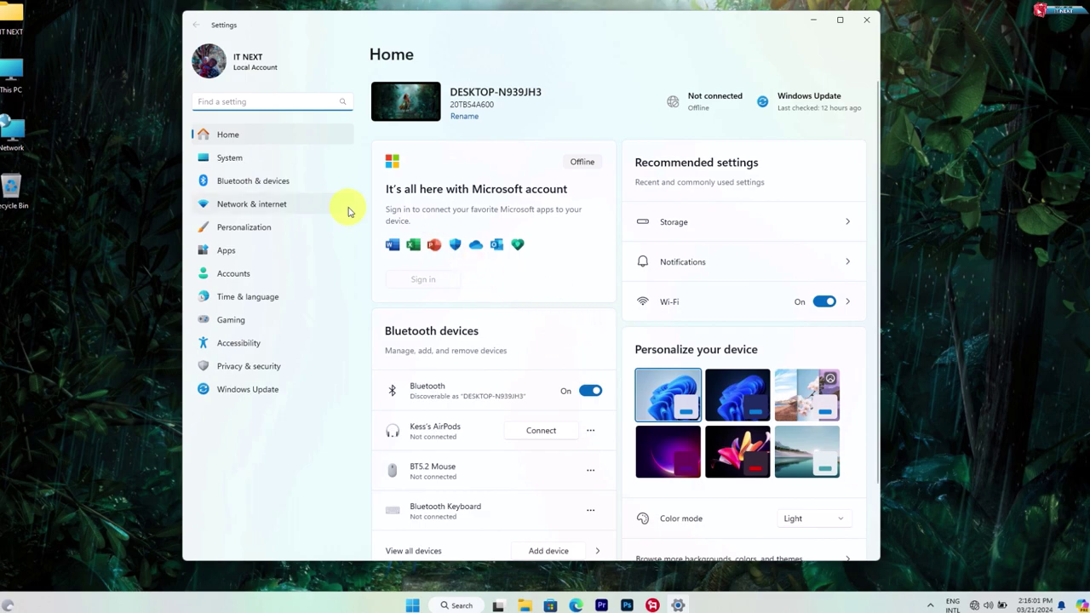
pyautogui.click(241, 160)
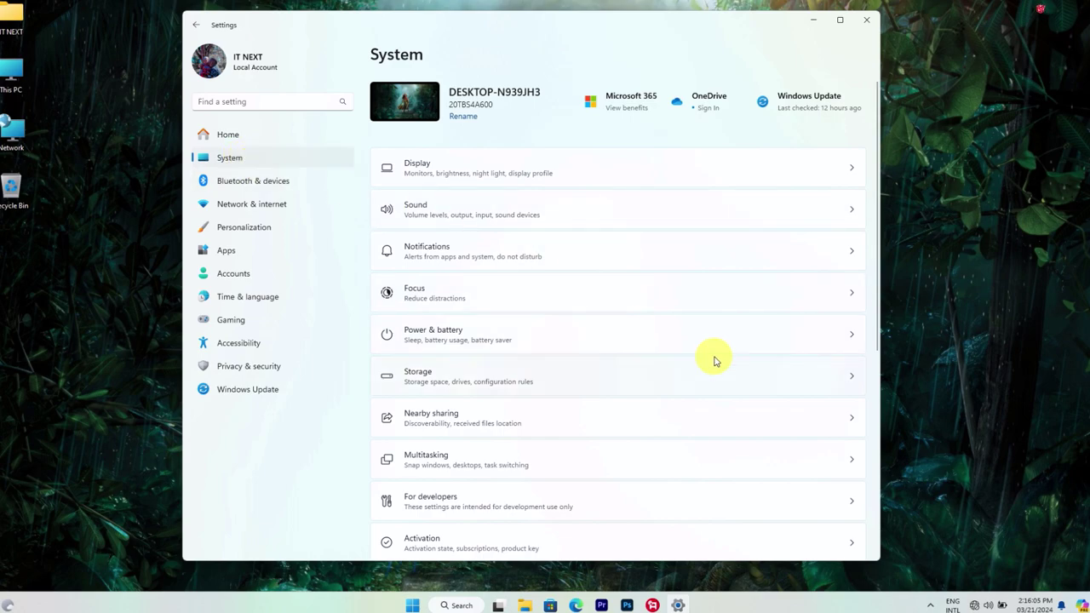
pyautogui.scroll(-5, 718, 359)
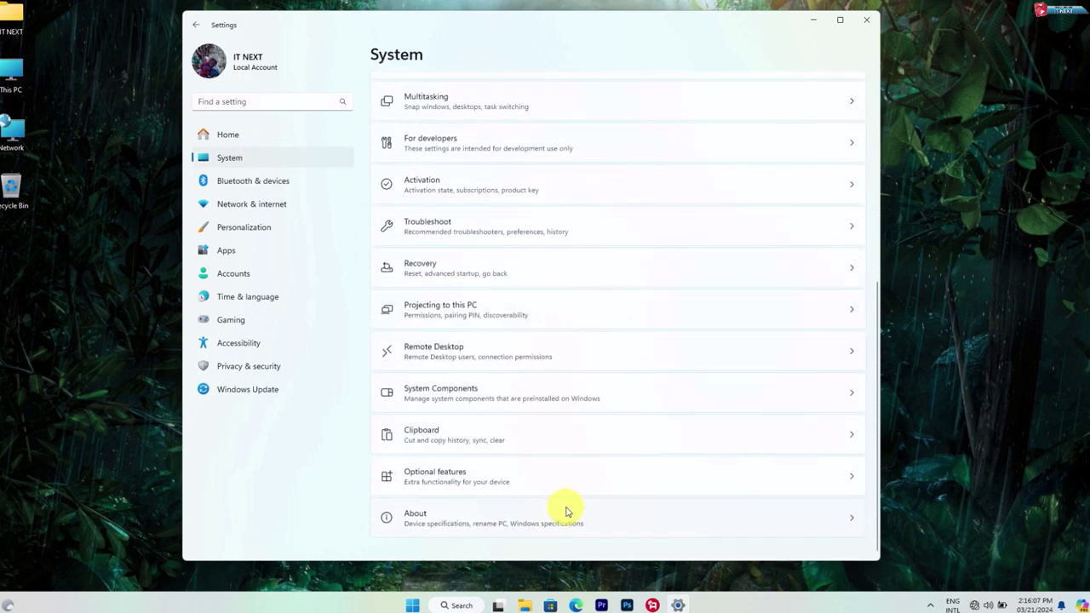
pyautogui.click(432, 521)
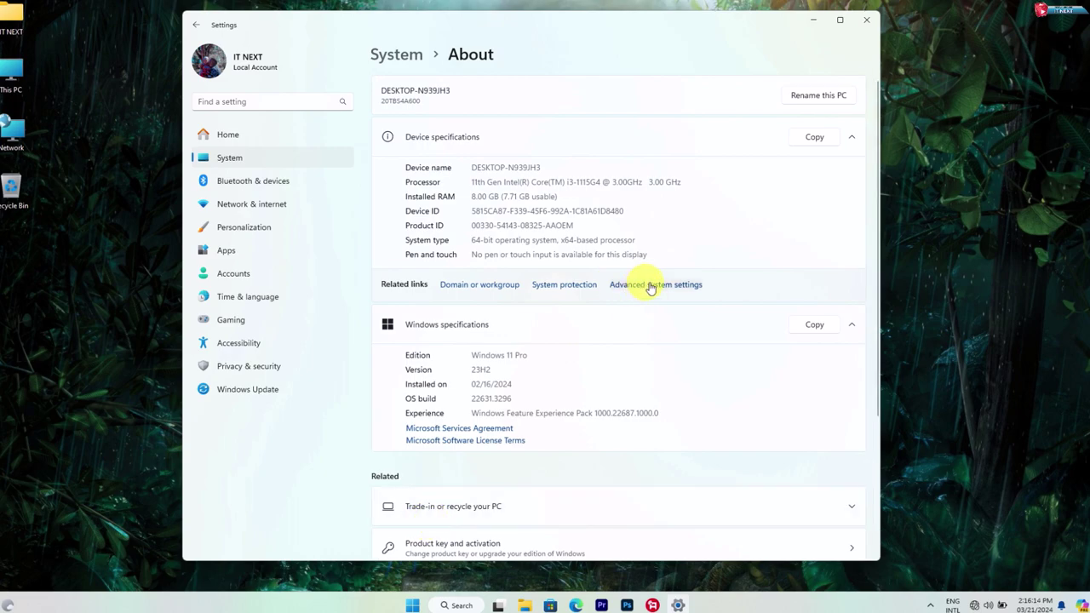
# In Virtual Memory for drive C:, turn off automatic paging file management and choose Custom size.
pyautogui.click(650, 286)
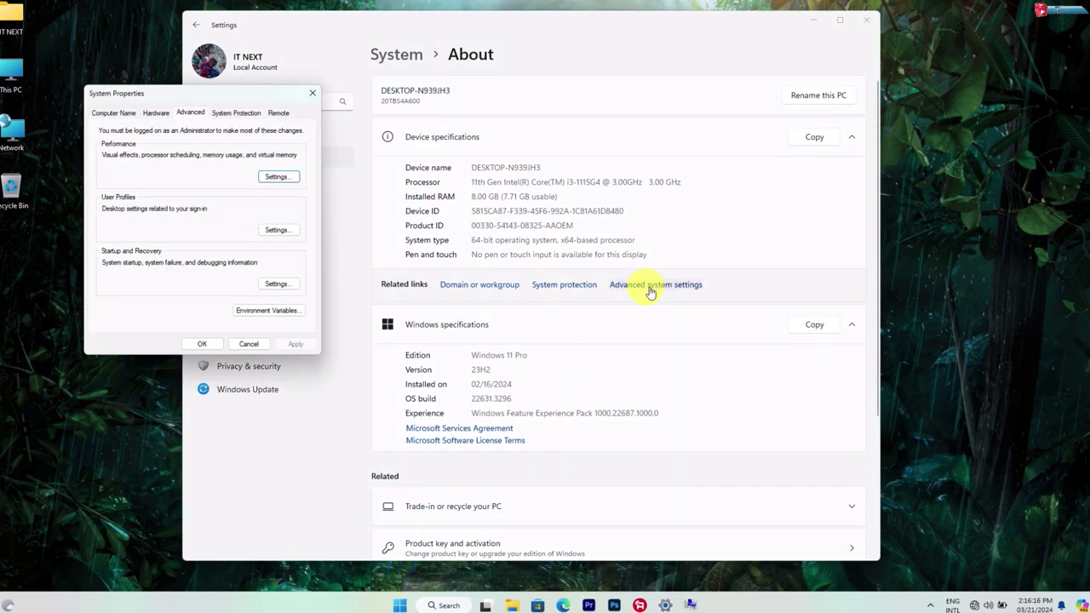
pyautogui.click(279, 176)
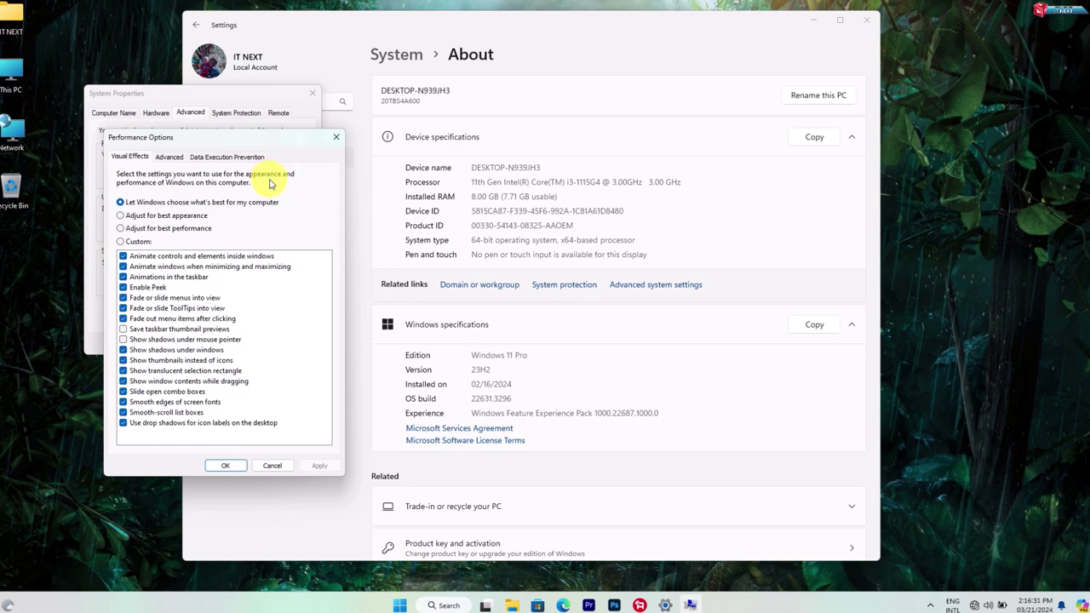
pyautogui.click(169, 158)
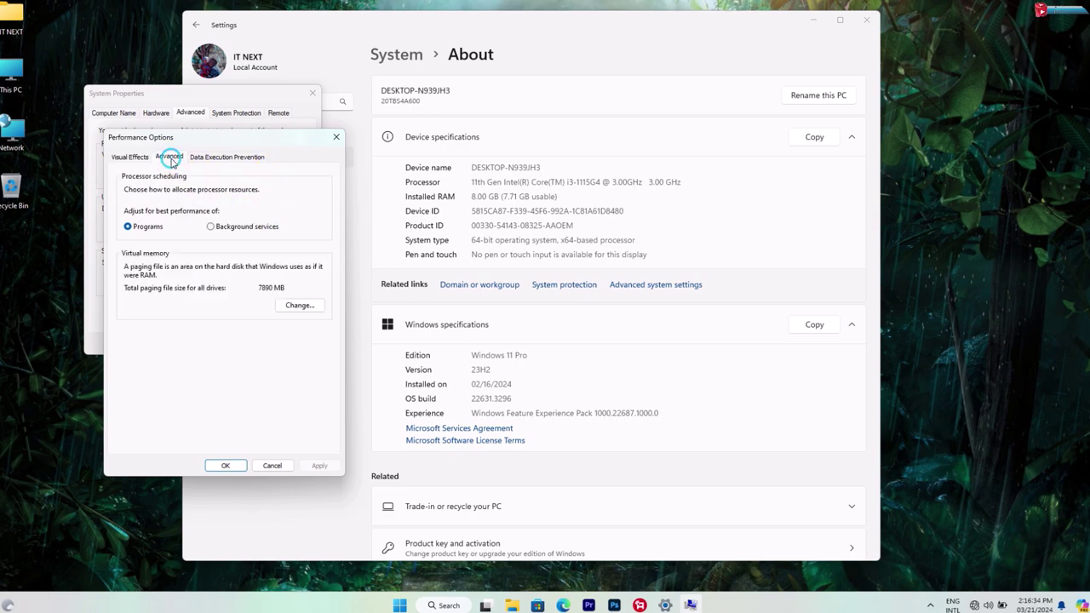
pyautogui.click(299, 306)
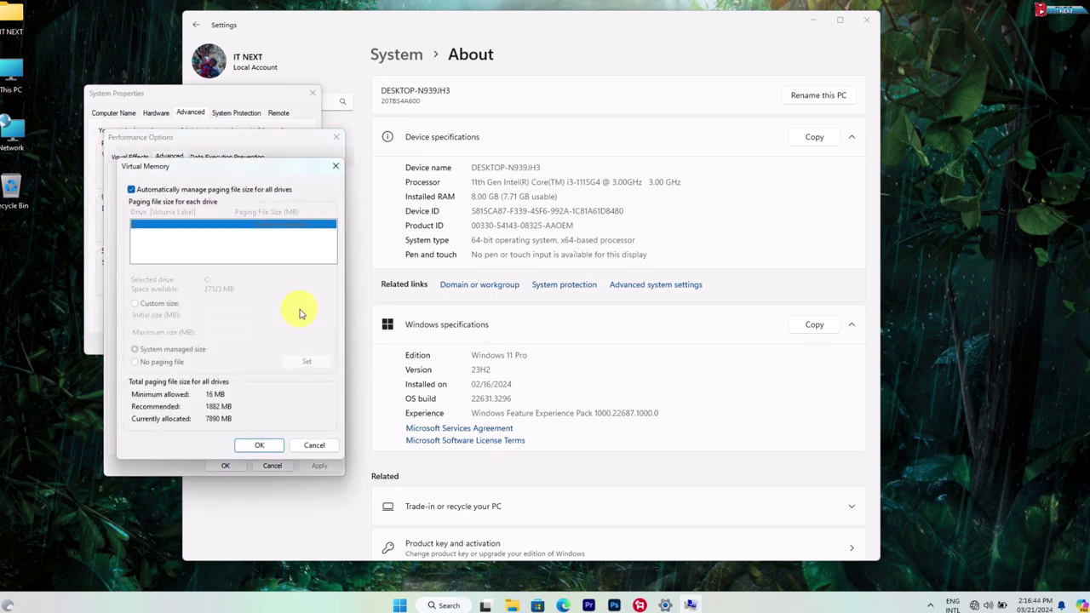
pyautogui.click(132, 190)
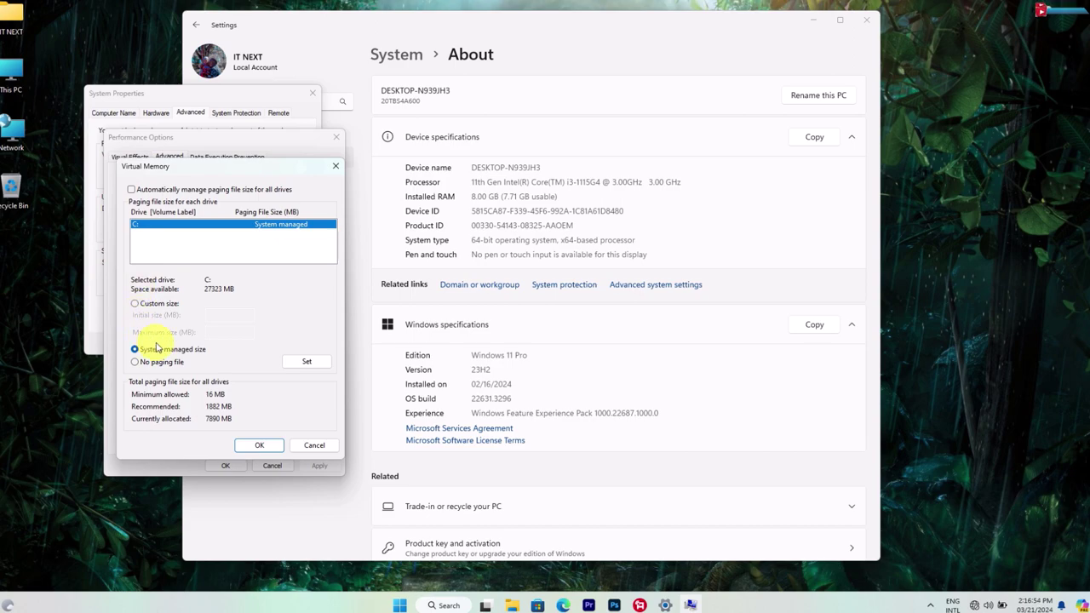
pyautogui.click(168, 305)
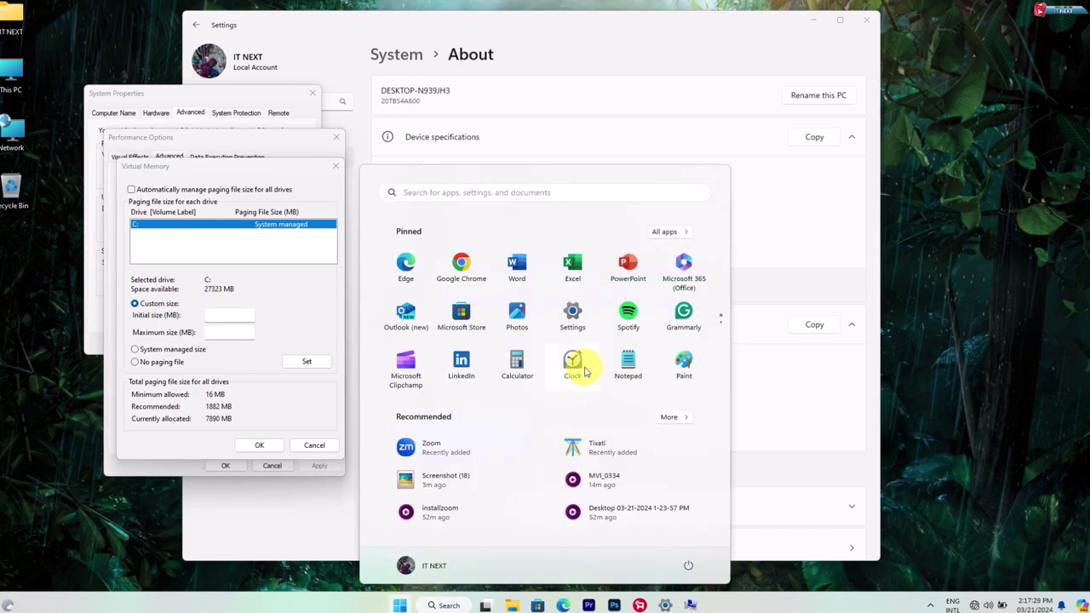
# Compute 1028×1.5 in Calculator and enter 1542 as the initial paging file size.
pyautogui.click(576, 362)
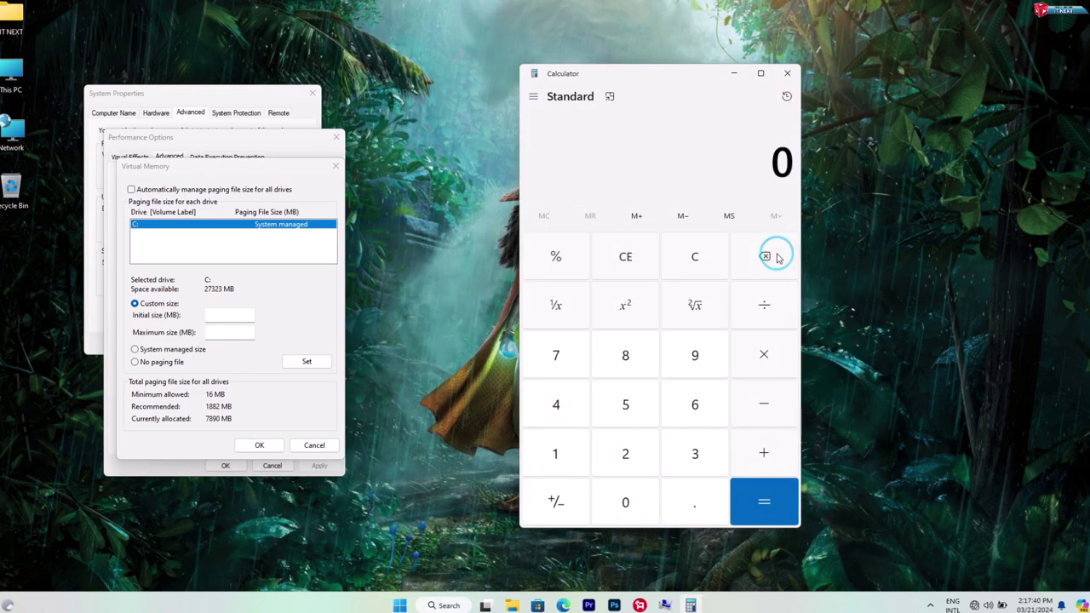
pyautogui.write('1028*1.5=')
pyautogui.click(223, 315)
pyautogui.write('1542')
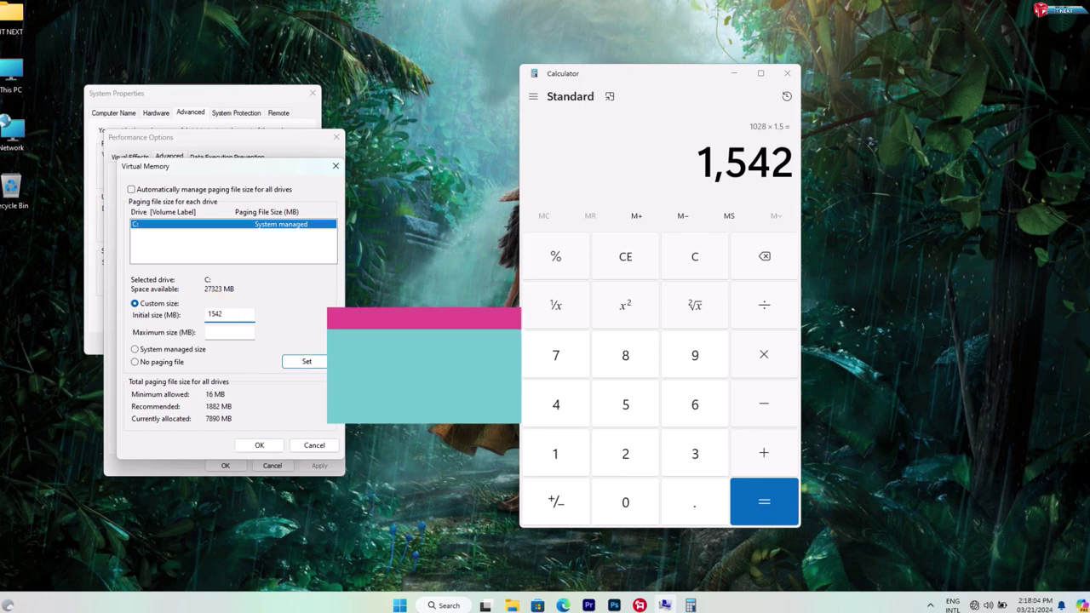
# Compute the maximum, enter 24576 MB, apply it to drive C:, and confirm with OK.
pyautogui.click(695, 256)
pyautogui.write('8*1024')
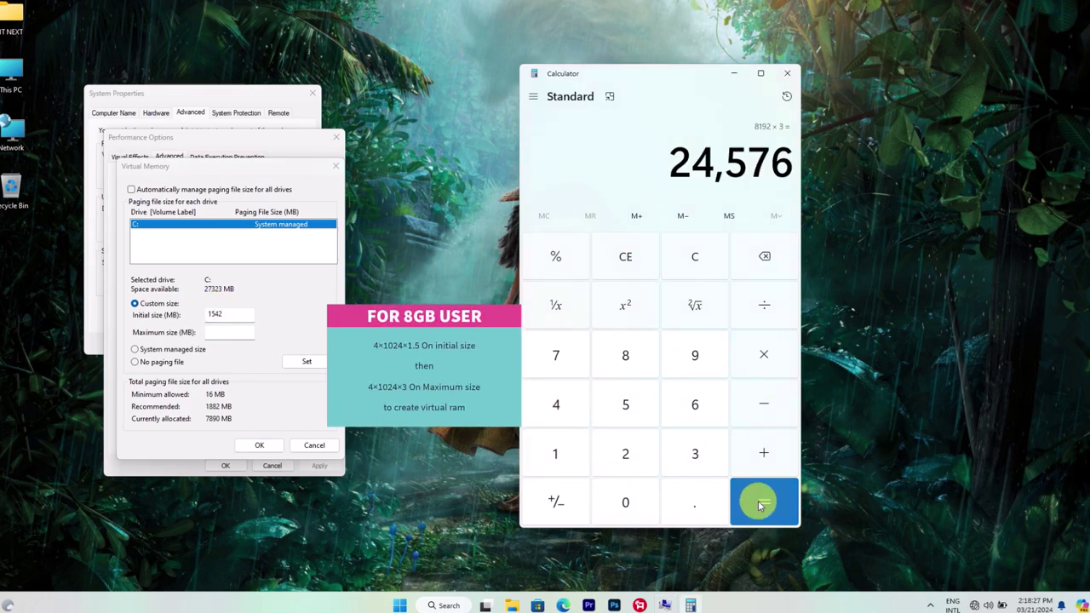
pyautogui.click(229, 332)
pyautogui.write('24576')
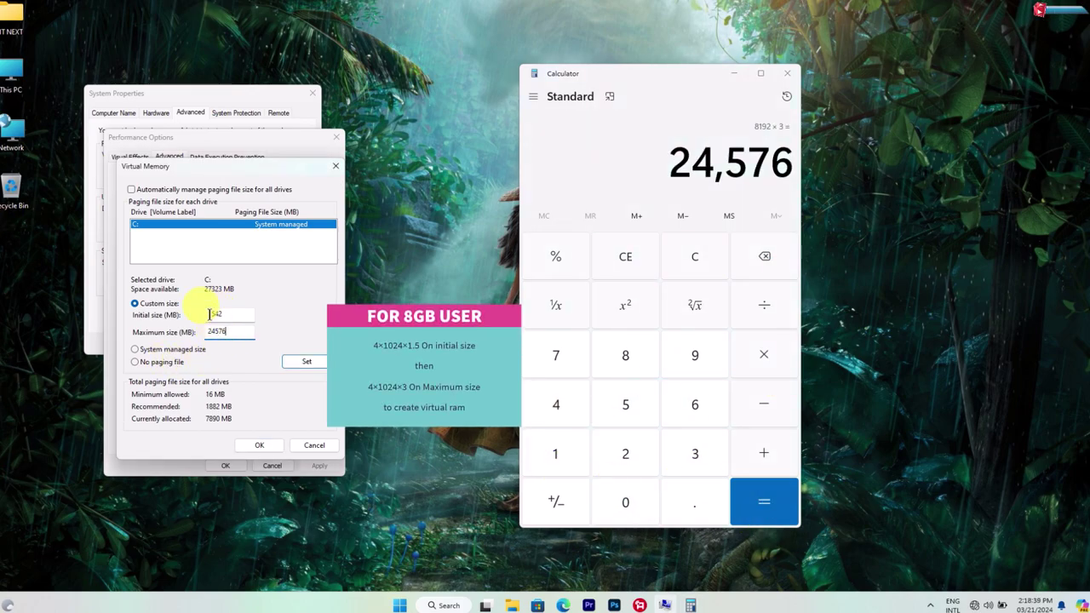
pyautogui.click(308, 362)
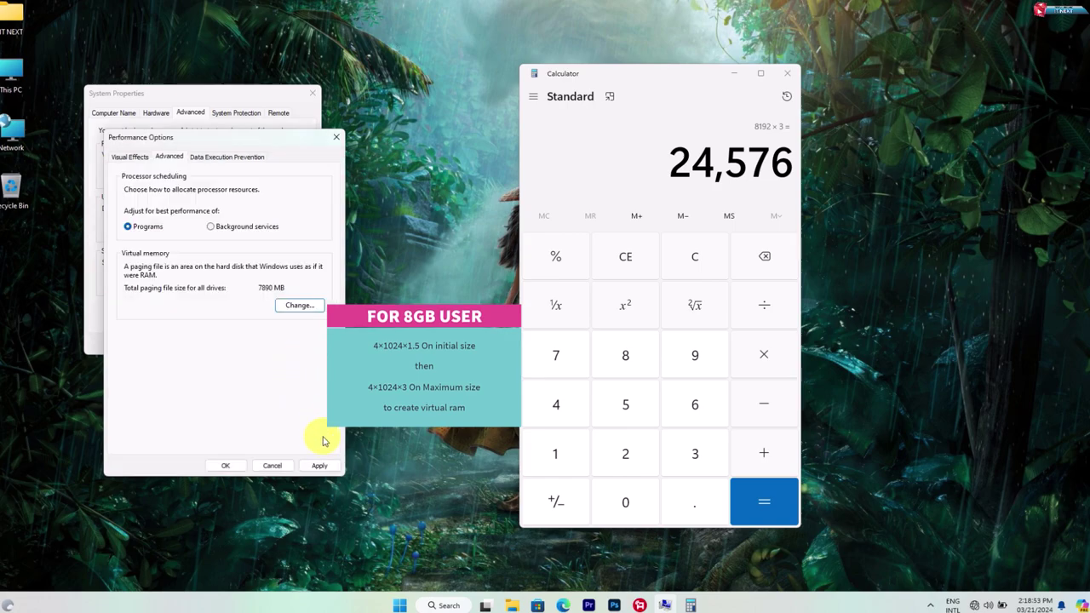
pyautogui.click(226, 466)
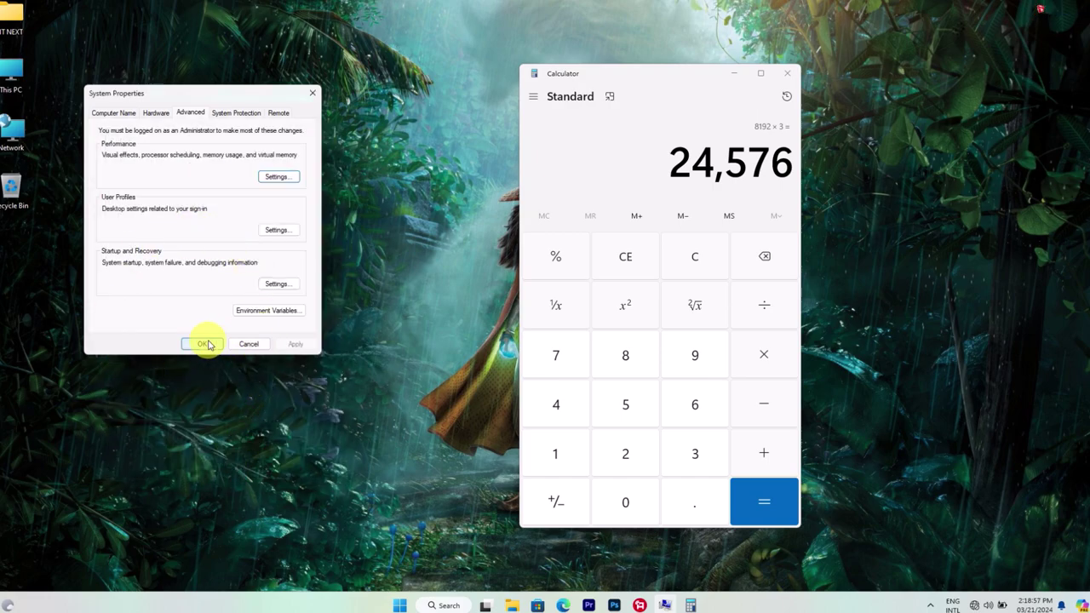
# Confirm and close System Properties with OK.
pyautogui.click(205, 344)
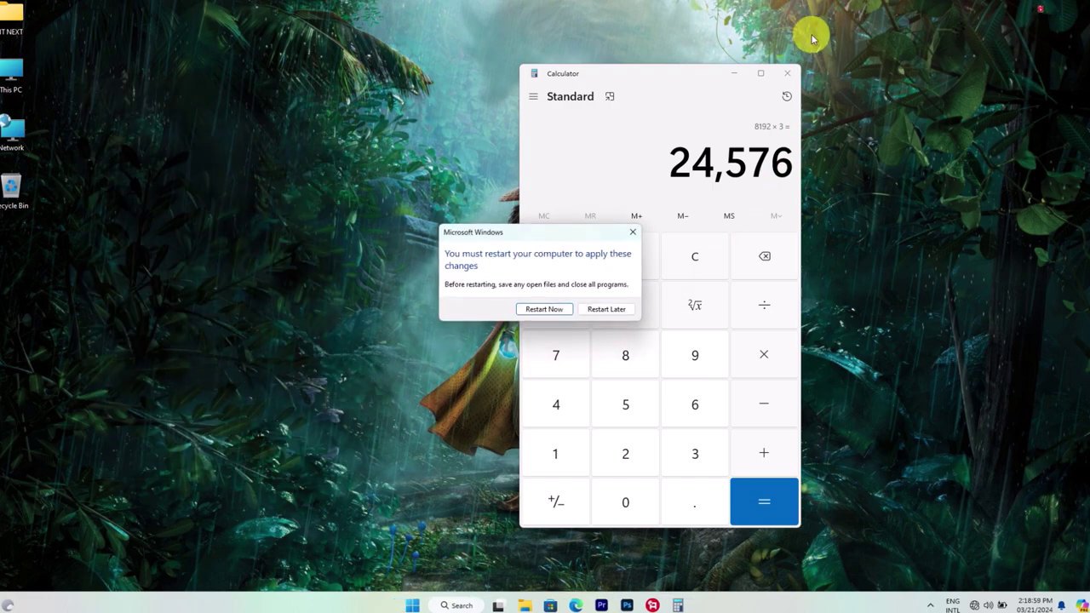